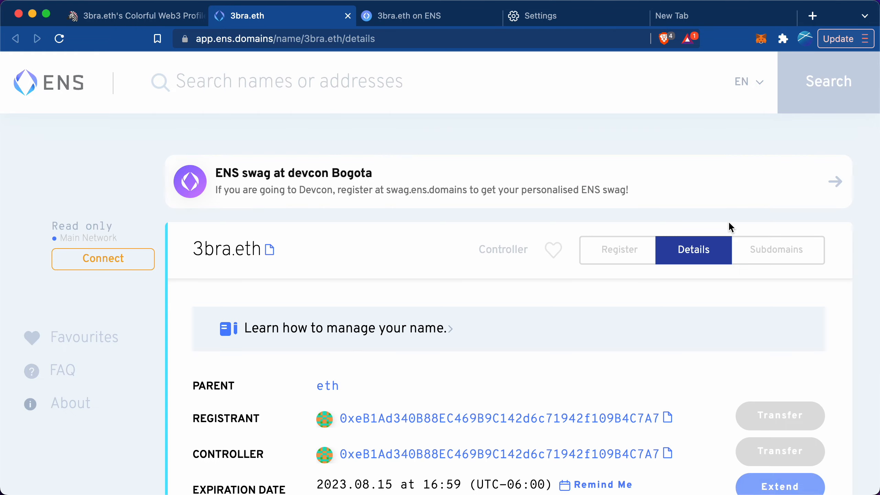
Step: Look at the public 3bra.eth profile page, return to its ENS details page and connect the wallet
left_click(409, 17)
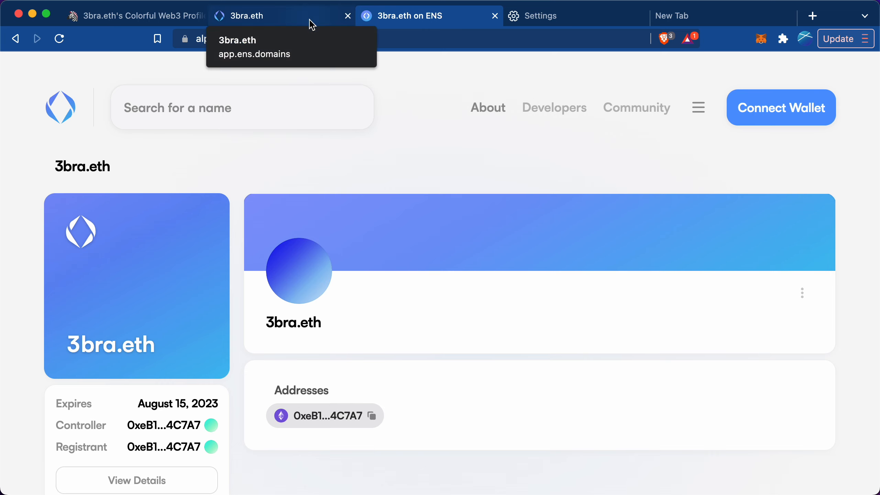
left_click(312, 25)
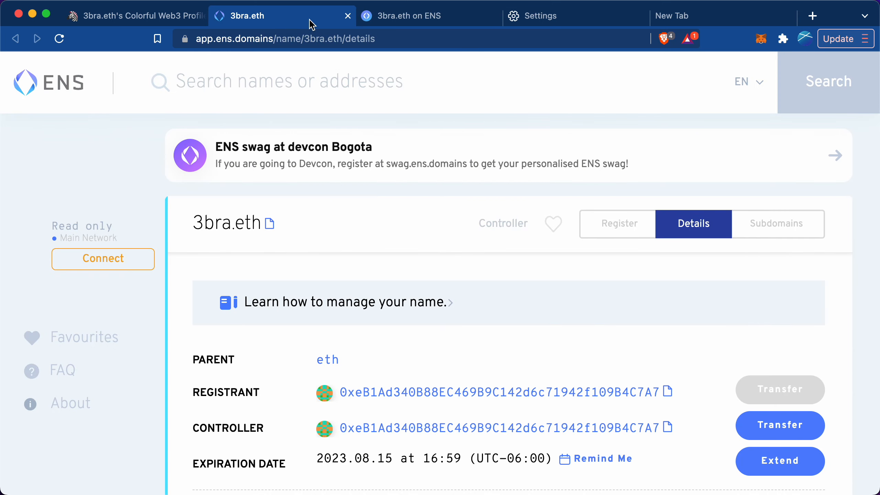
left_click(89, 269)
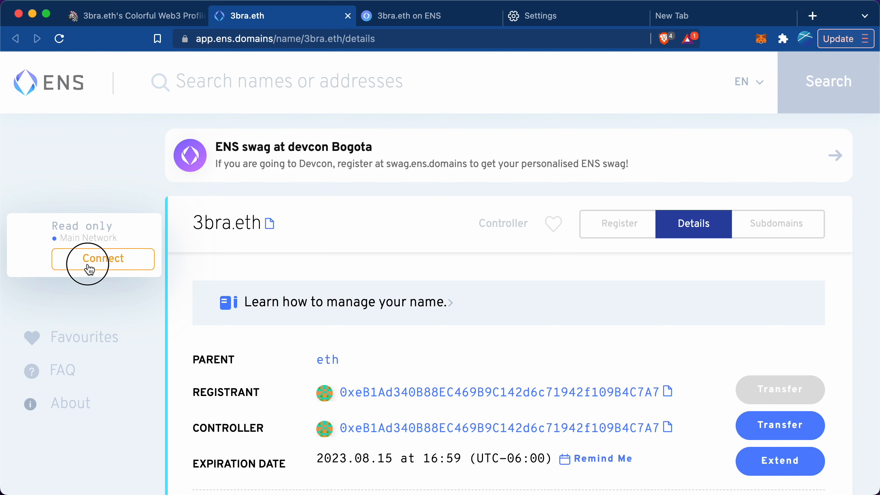
left_click(282, 147)
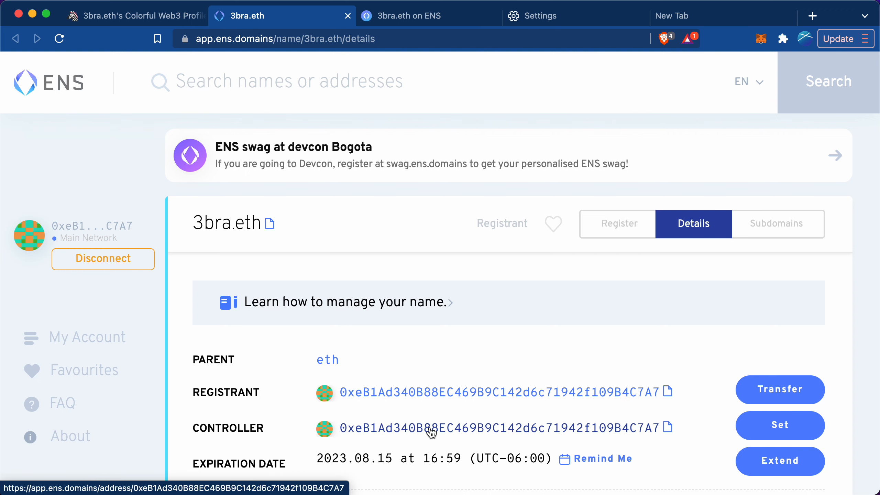
Step: Review the 3bra.eth ownership details and records, and open the records for adding and editing
scroll(431, 431, "down", 3)
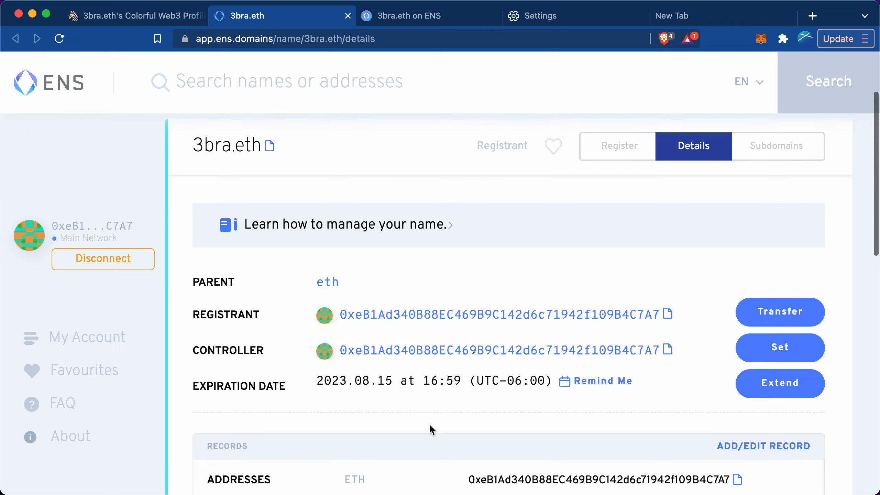
scroll(430, 425, "down", 5)
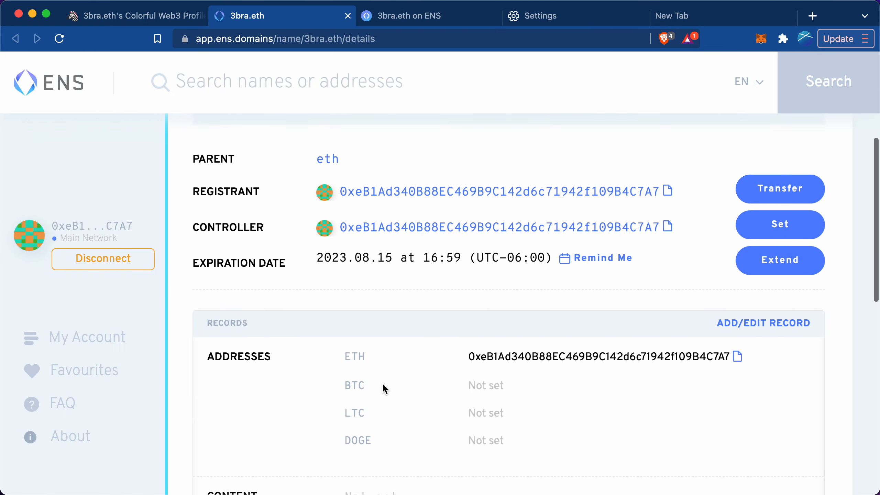
scroll(447, 381, "down", 3)
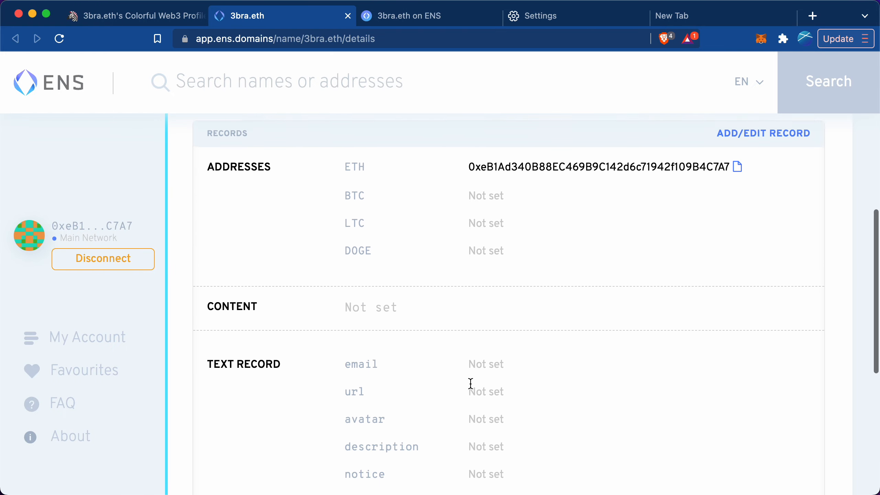
scroll(471, 383, "up", 4)
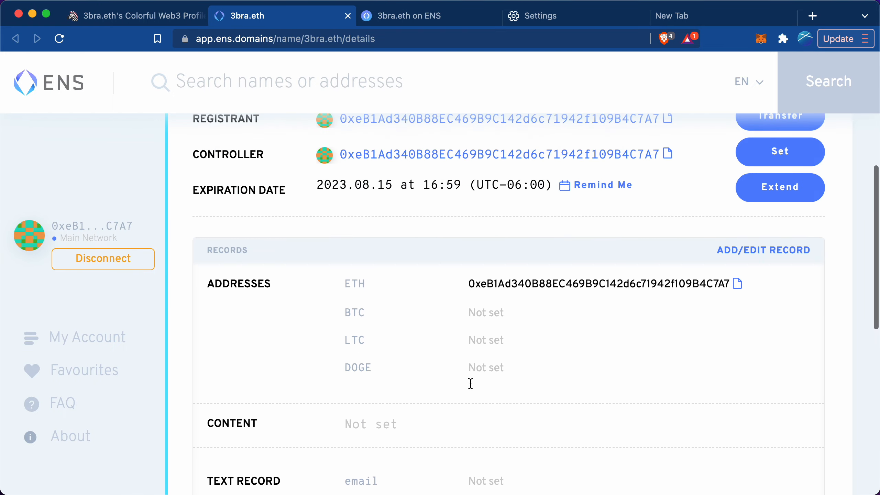
left_click(764, 251)
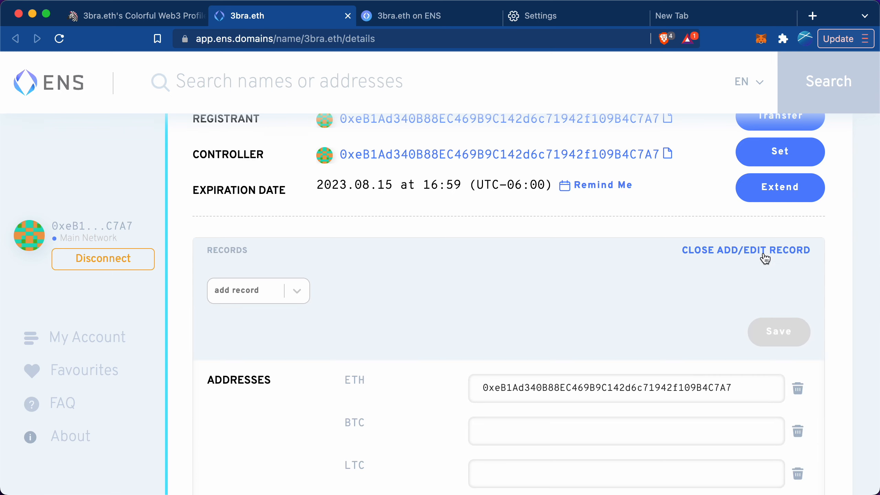
Step: Examine the editable record fields and the resolver options in the advanced settings, and collapse those settings
scroll(539, 307, "down", 7)
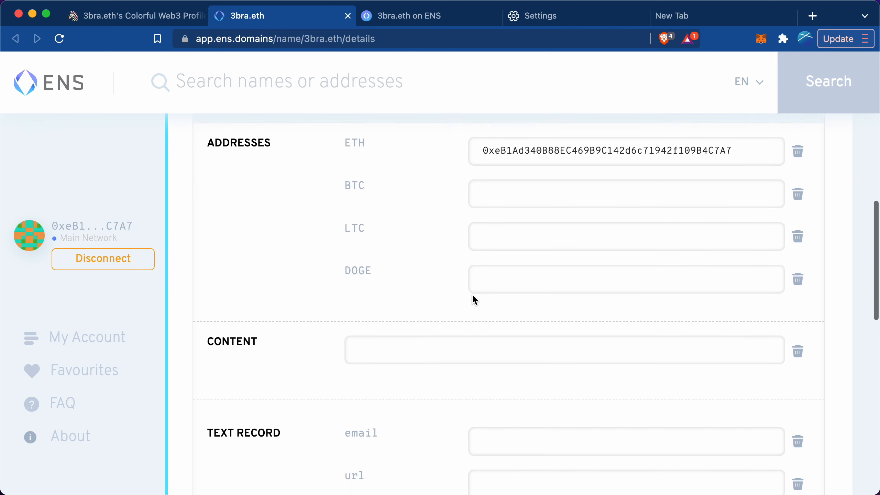
scroll(509, 308, "down", 3)
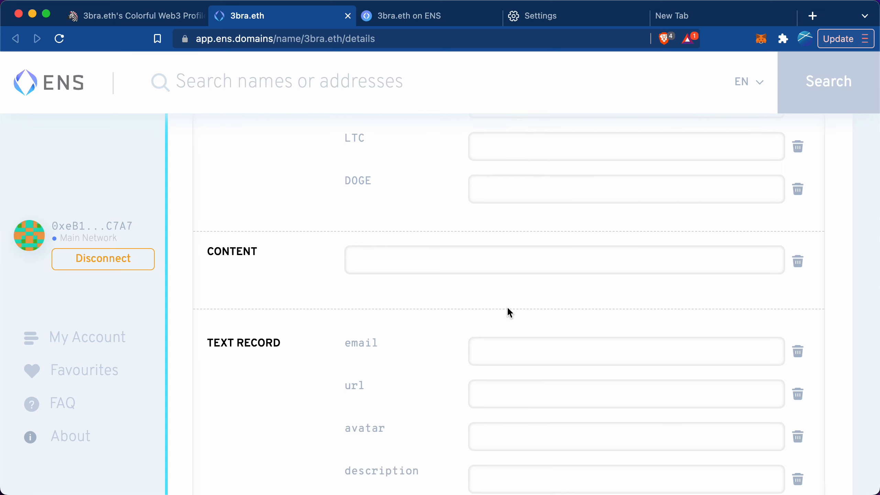
scroll(506, 306, "down", 15)
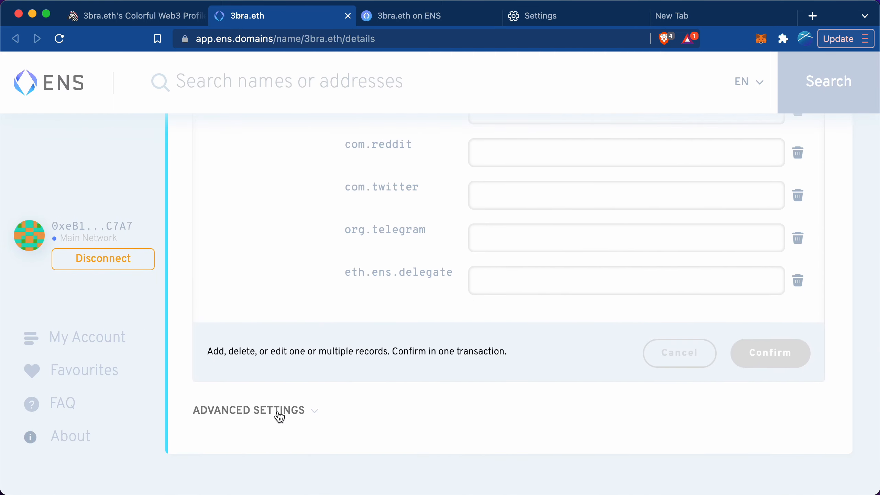
left_click(278, 411)
scroll(281, 413, "down", 2)
left_click(758, 399)
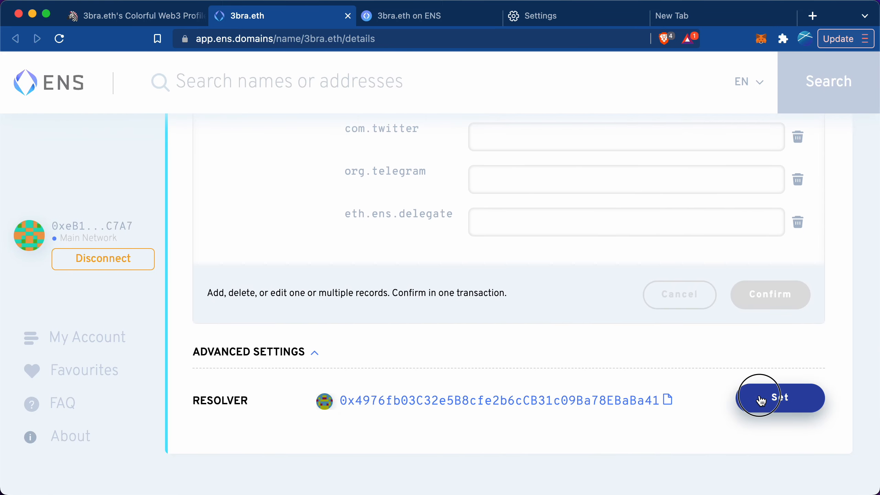
scroll(368, 396, "down", 3)
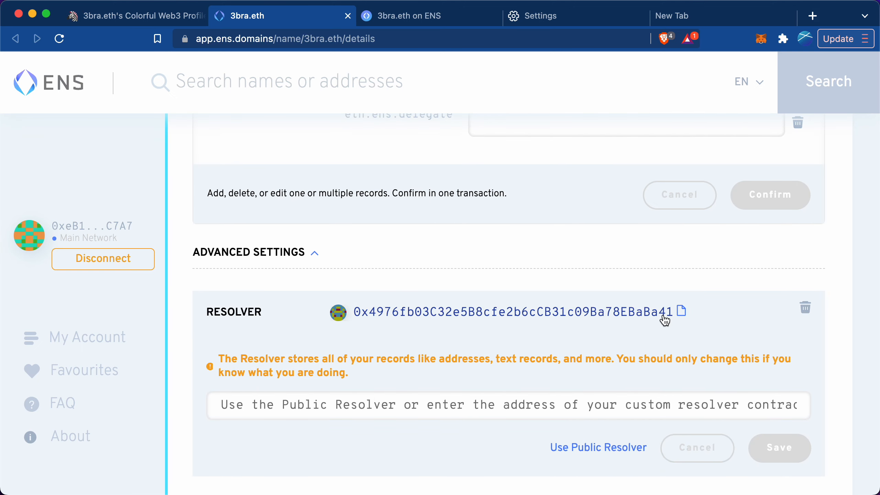
left_click(315, 257)
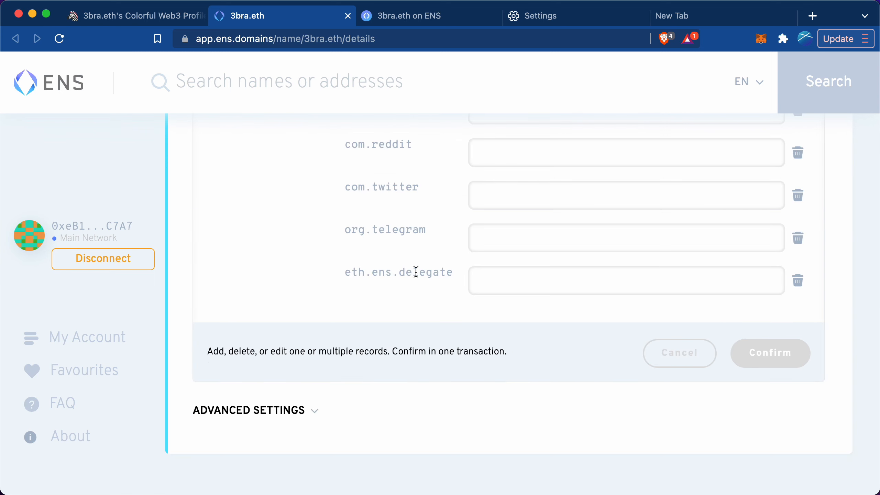
Step: Set the content record to ipns://k51qzi5uqu5dk2xevkxykx4smhsfq0cdht1v0or63jbehkzf49o7tjs4ipdomt
scroll(504, 291, "up", 8)
scroll(504, 291, "up", 10)
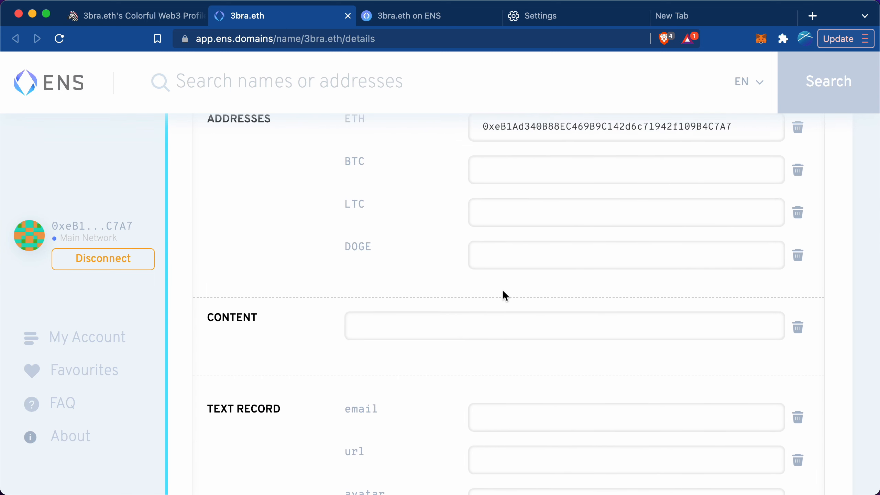
scroll(504, 294, "up", 3)
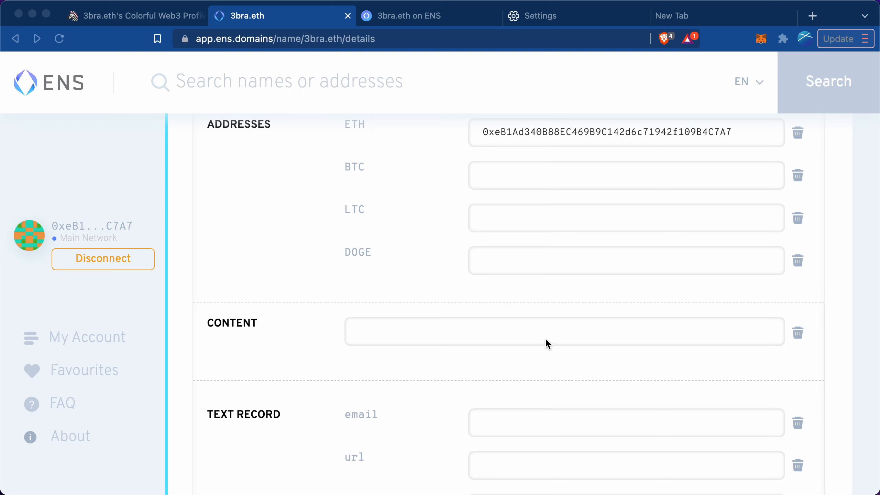
left_click(501, 331)
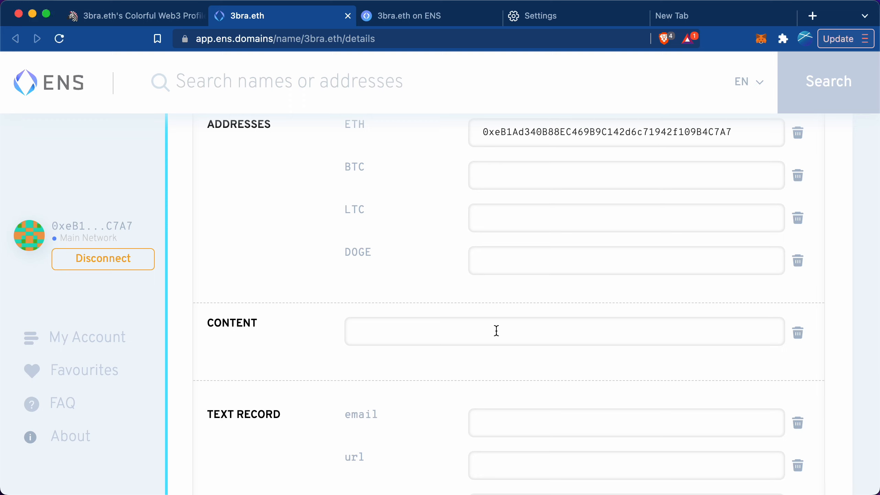
type("ipns://k51qzi5uqu5dk2xevkxykx4smhsfq0cdht1v0or63jbehkzf49o7tjs4ipdomt")
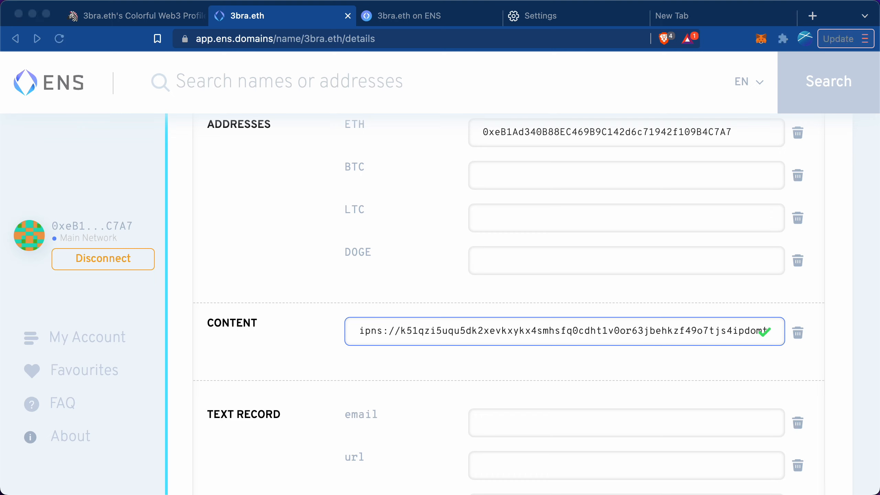
left_click(627, 428)
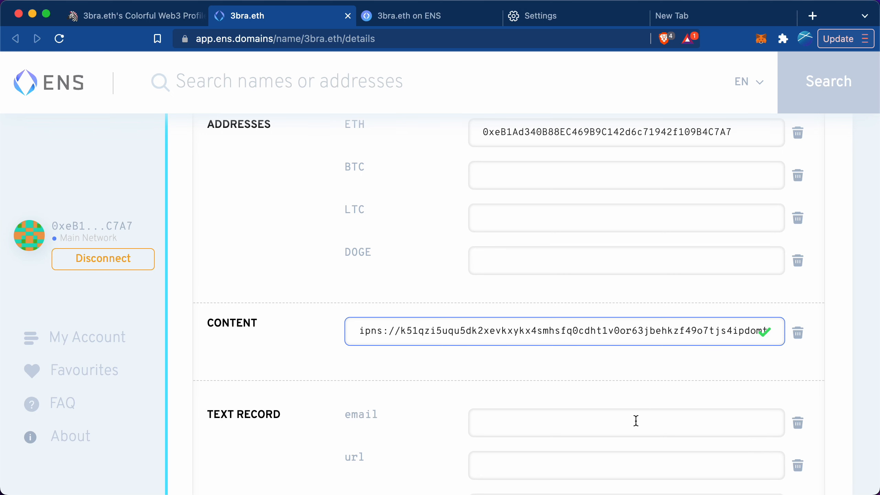
key("super+v")
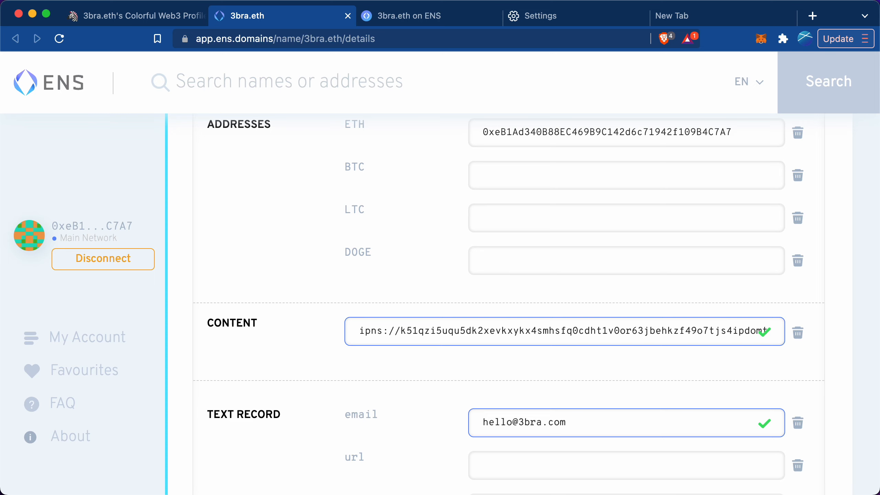
key("super+Tab")
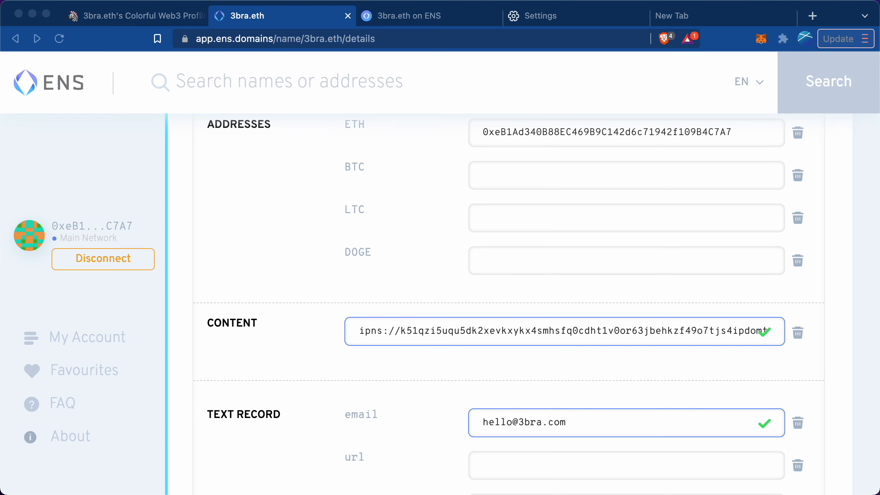
left_click(590, 462)
type("https://3bra.com")
scroll(595, 409, "down", 3)
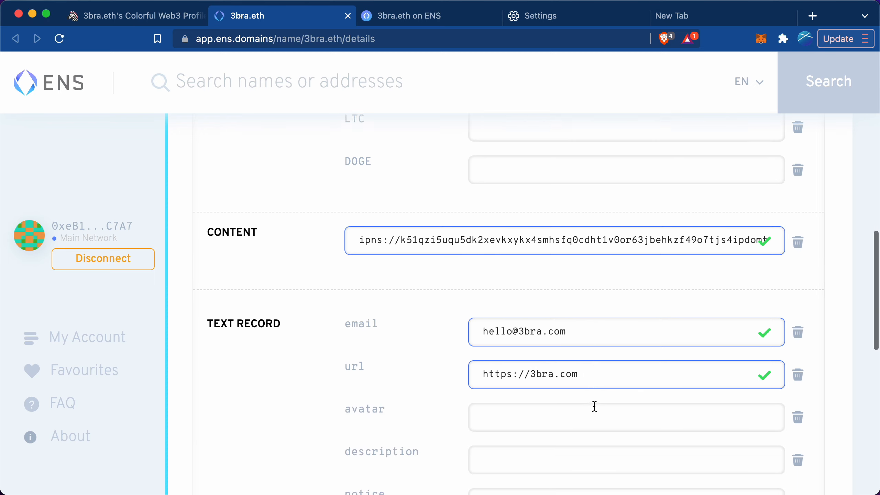
scroll(595, 406, "down", 1)
key("super+Tab")
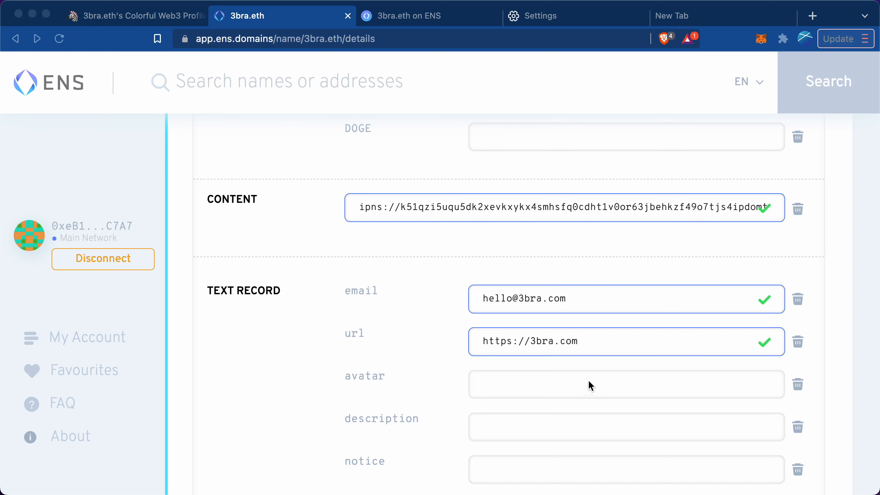
left_click(574, 384)
key("super+v")
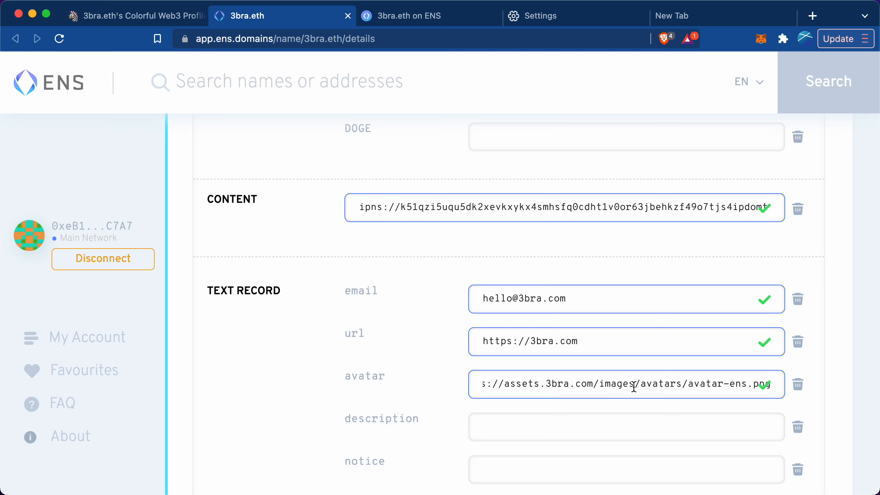
scroll(654, 384, "left", 1)
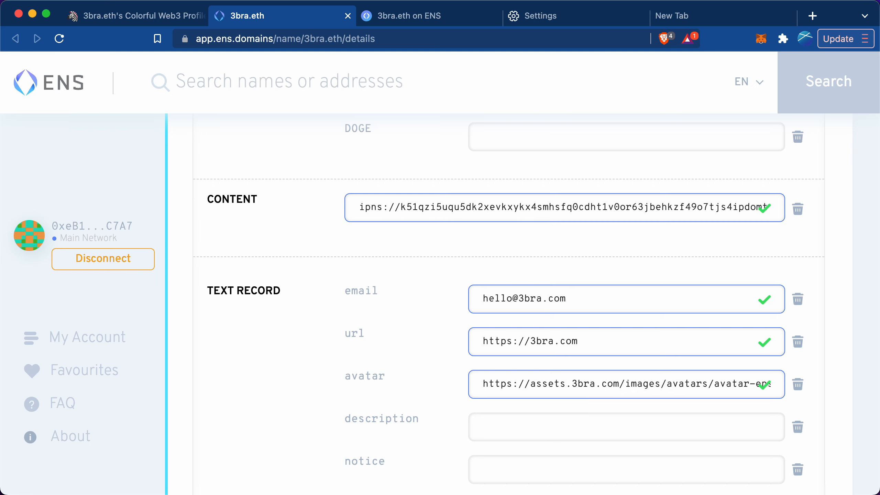
Step: Set the description record to text starting "The first social profiles for ENS domains (.eth)!" and ending "the colors hidden in your Ethereum address."
key("super+Tab")
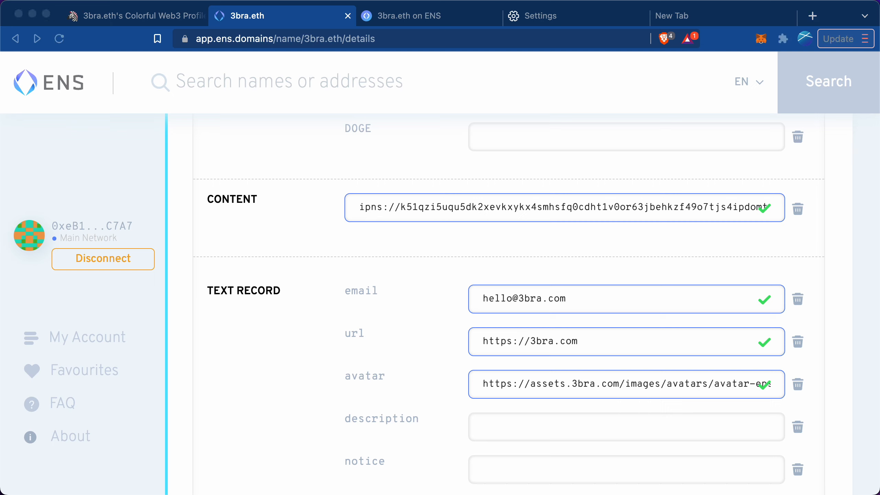
left_click(548, 429)
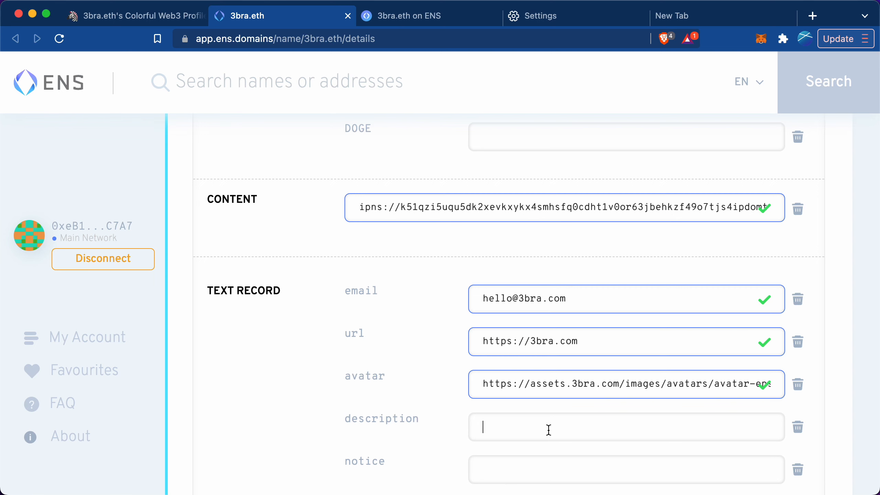
type("Discover the colors hidden in your Ethereum address.")
scroll(549, 430, "down", 1)
scroll(548, 429, "down", 3)
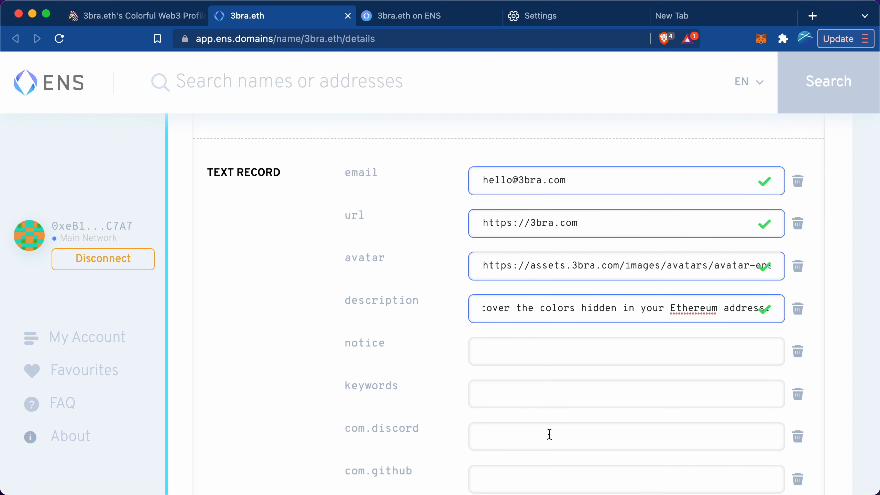
scroll(460, 361, "down", 2)
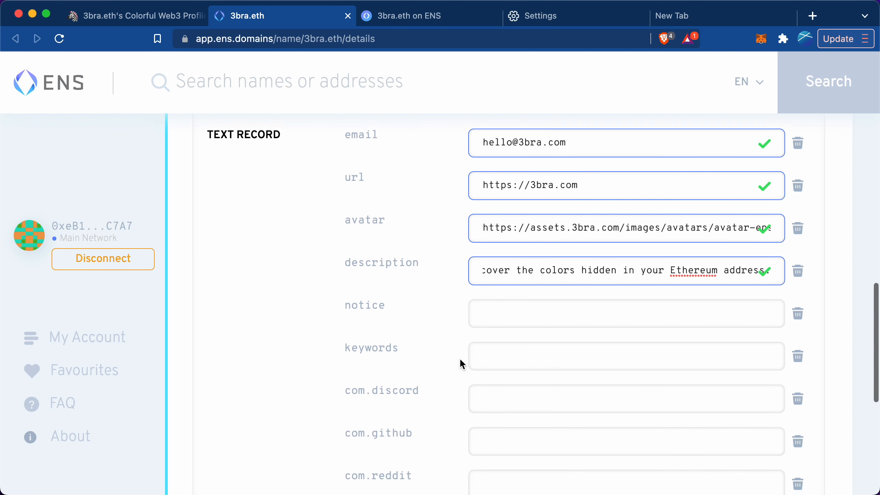
Step: Set the com.twitter text record to 0x3bra
key("super+Tab")
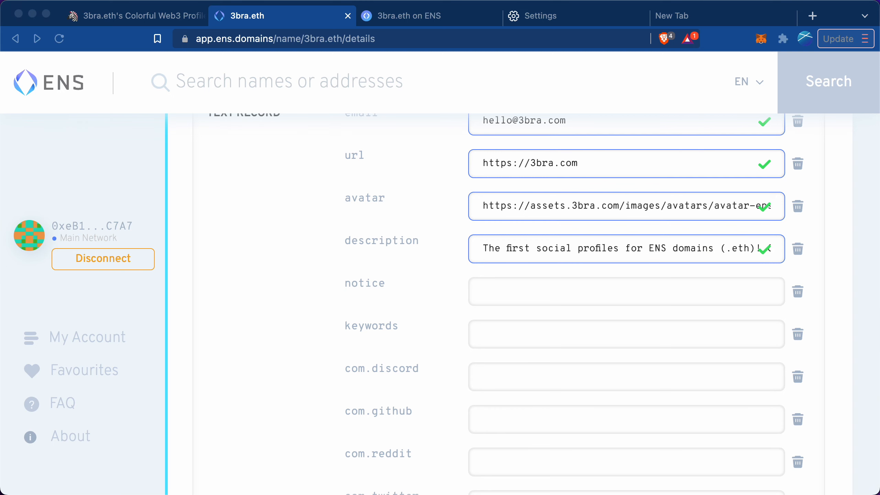
key("super+Tab")
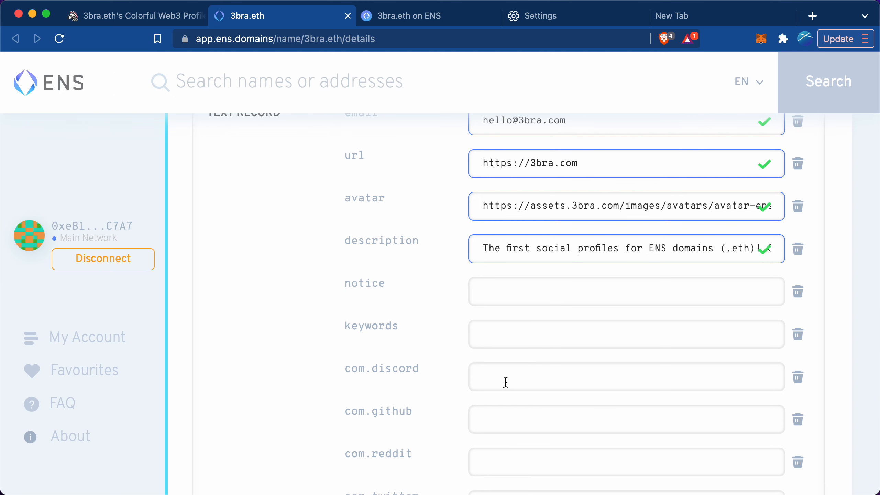
scroll(506, 384, "down", 2)
left_click(525, 438)
type("0x3bra")
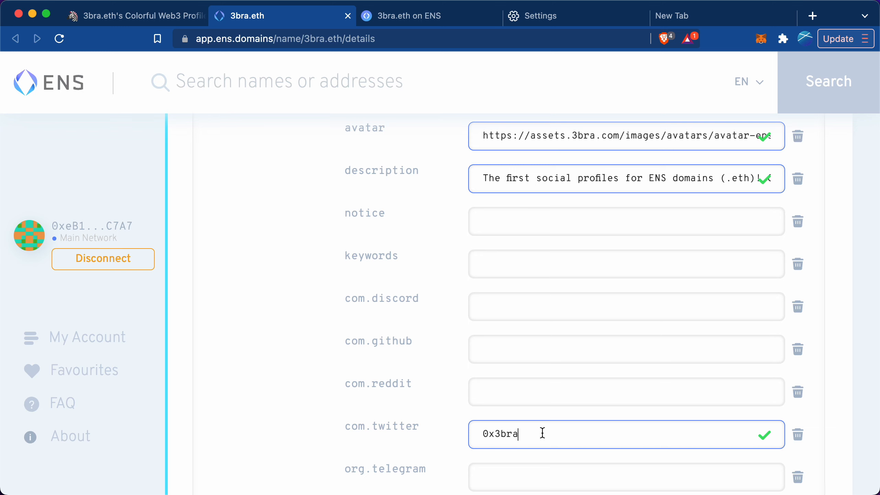
scroll(542, 433, "down", 2)
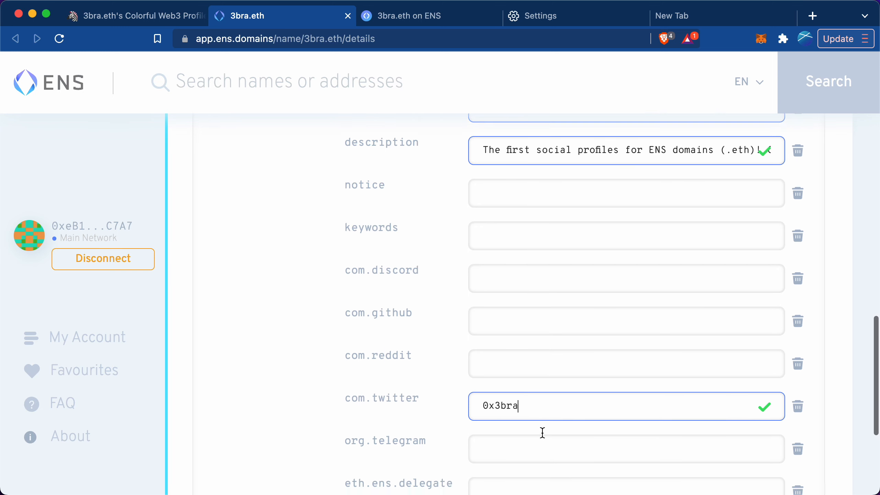
scroll(542, 432, "down", 2)
scroll(572, 370, "down", 4)
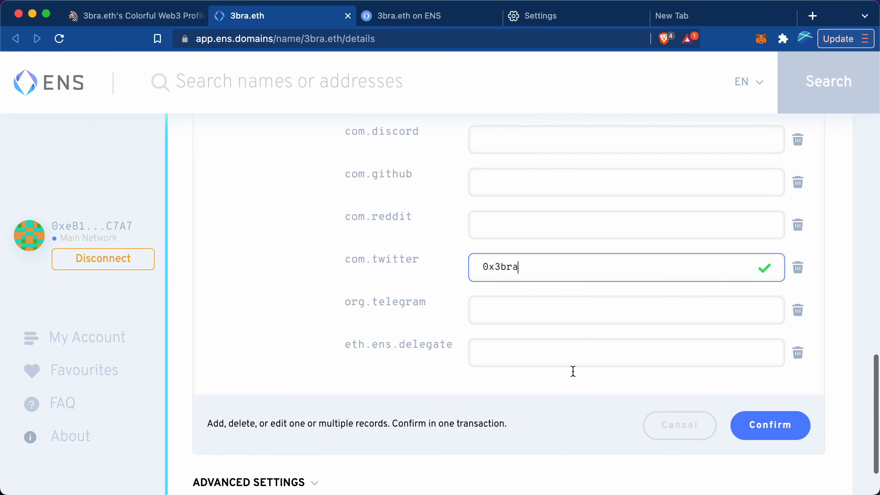
Step: Submit the edited ENS records of 3bra.eth and approve the resulting multicall transaction in the MetaMask wallet
left_click(772, 431)
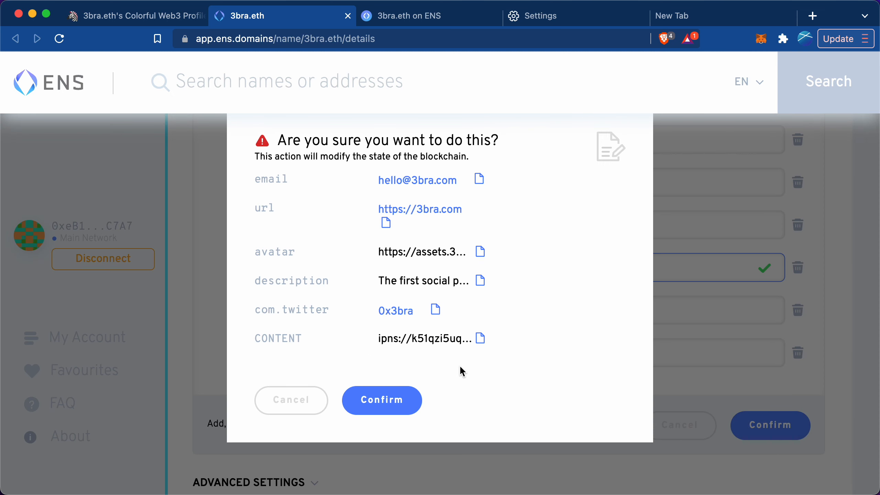
left_click(395, 404)
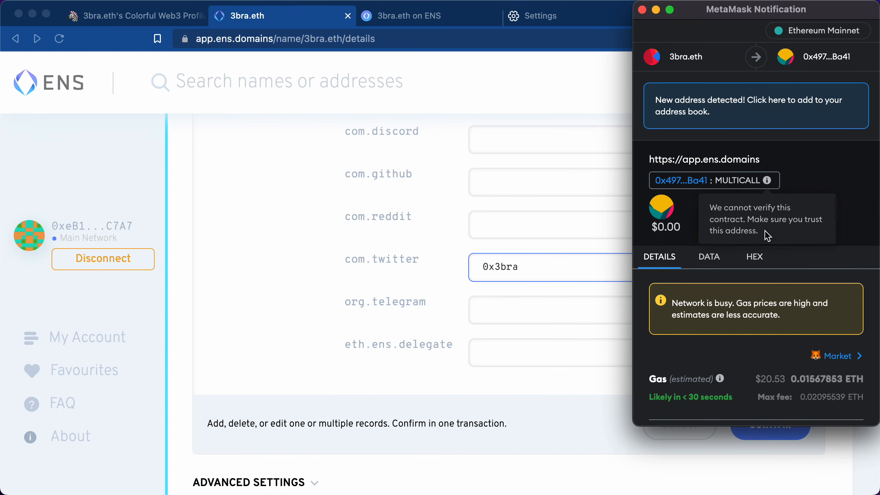
scroll(790, 323, "down", 5)
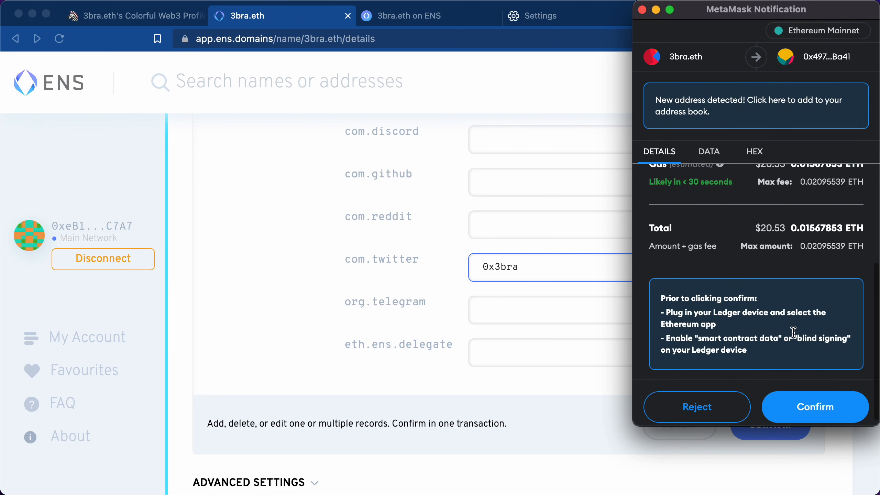
left_click(823, 400)
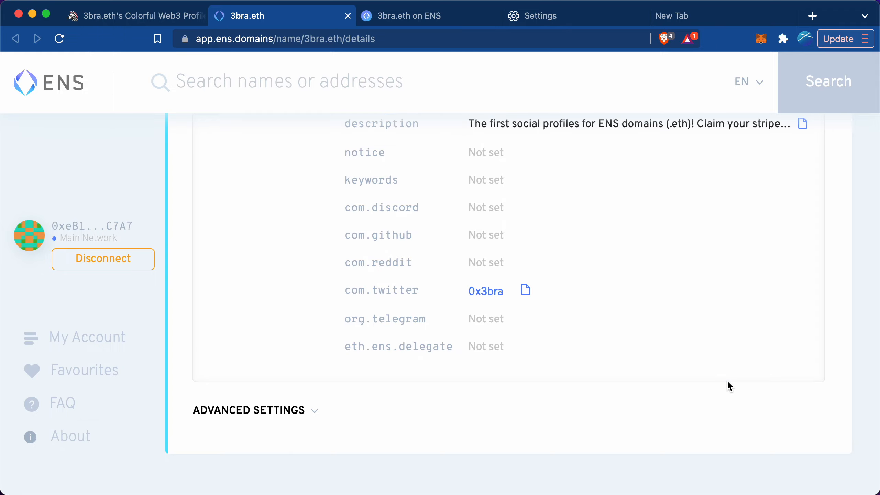
scroll(727, 380, "up", 15)
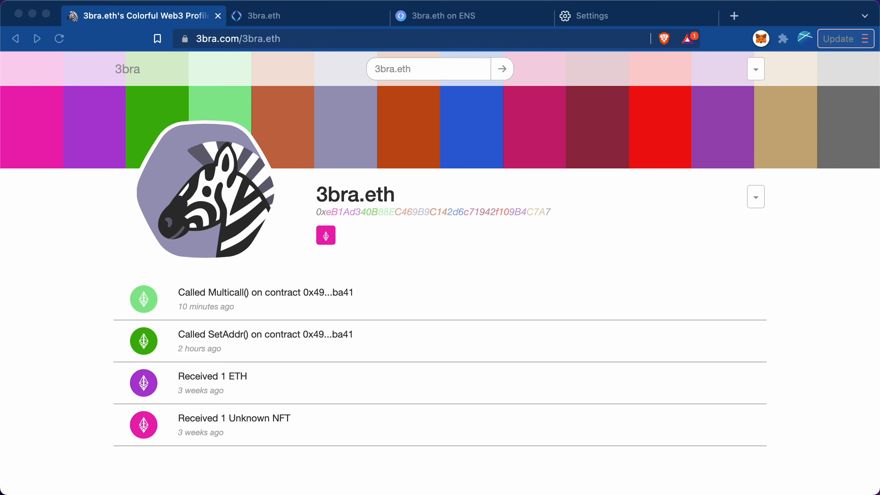
Step: Refresh the data of the 3bra.eth profile on 3bra.com and review the profile page
left_click(766, 297)
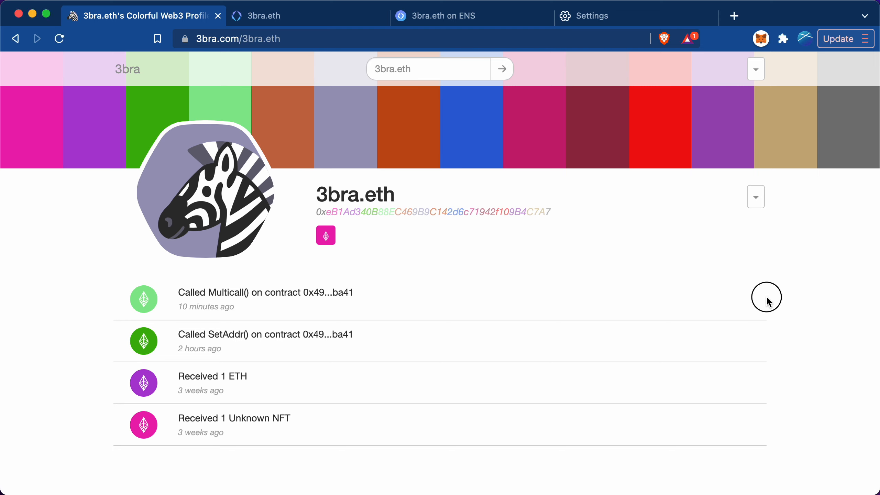
left_click(755, 197)
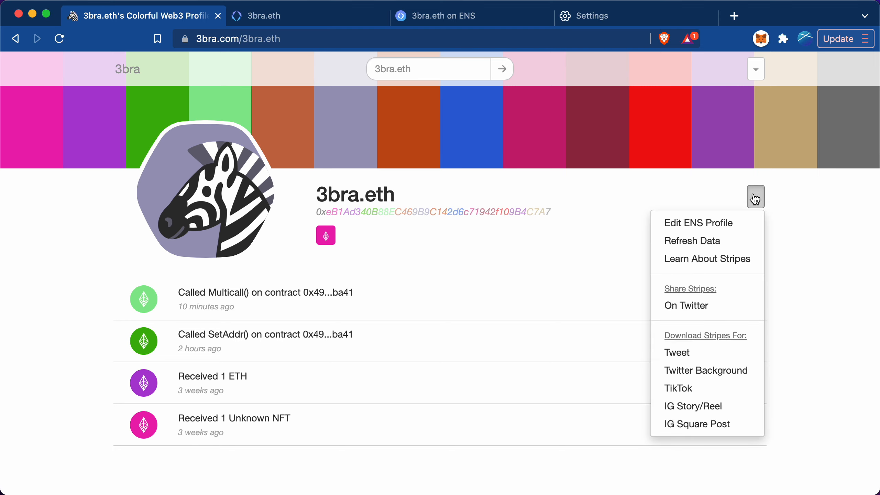
left_click(700, 247)
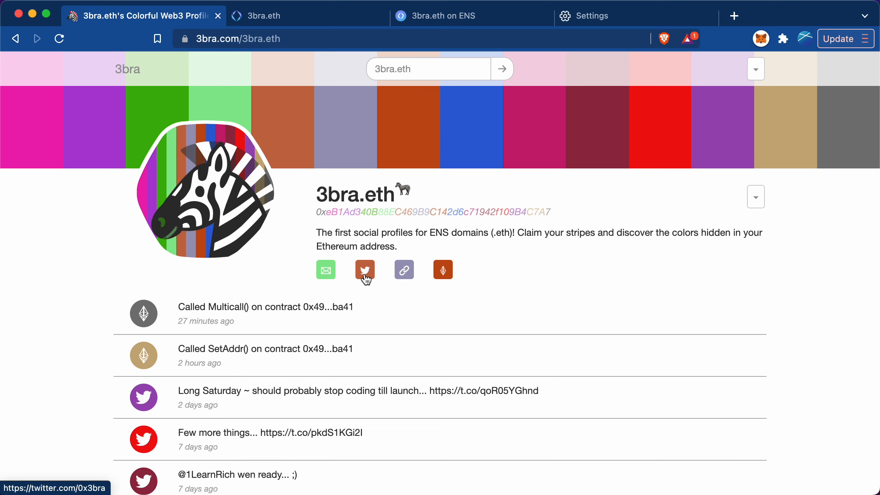
scroll(378, 283, "down", 2)
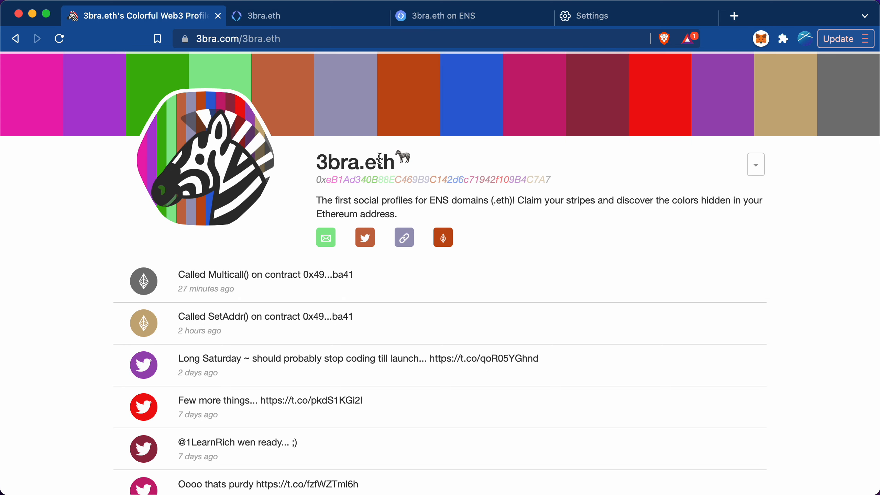
scroll(402, 164, "up", 1)
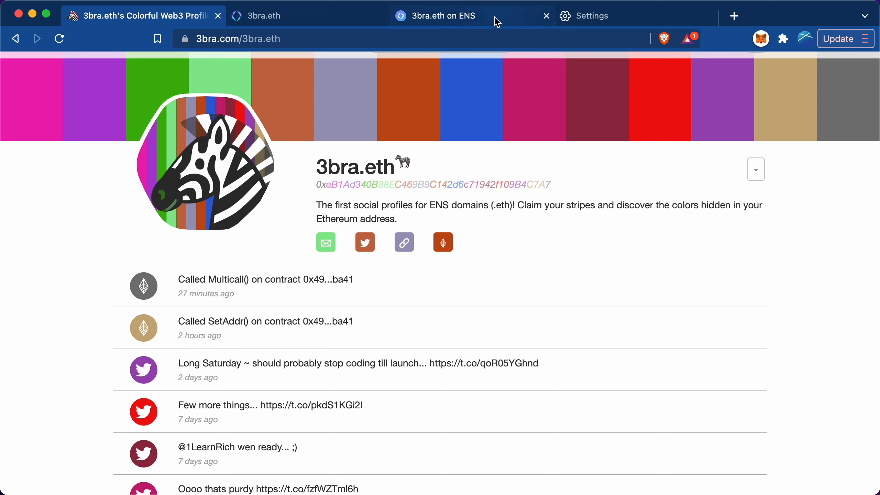
Step: Switch to Brave's IPFS settings and check the available methods to resolve IPFS resources, keeping Brave local IPFS node
left_click(589, 25)
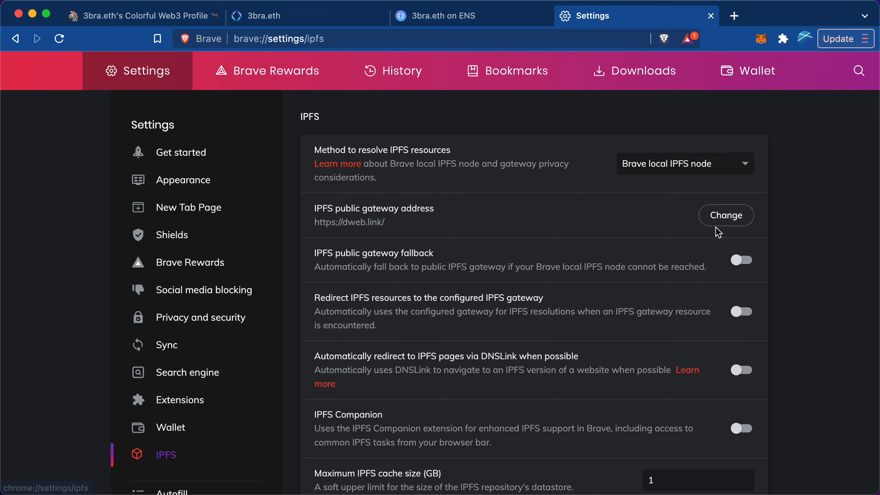
left_click(656, 165)
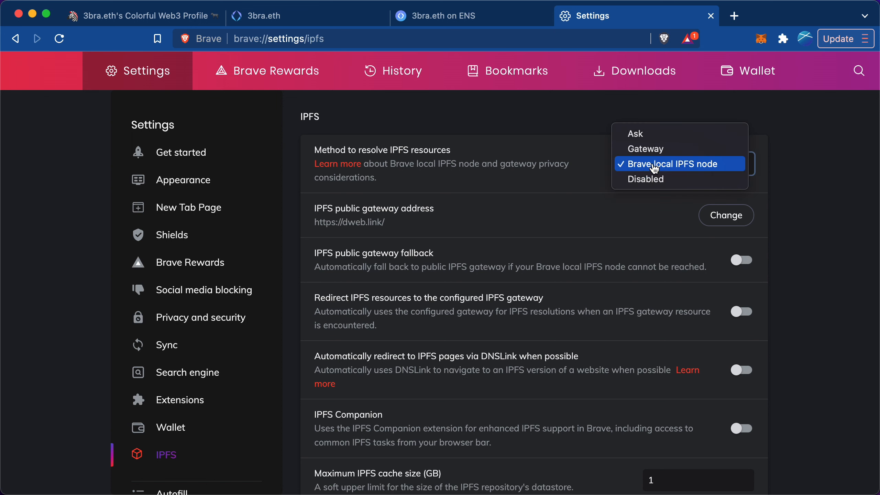
left_click(517, 122)
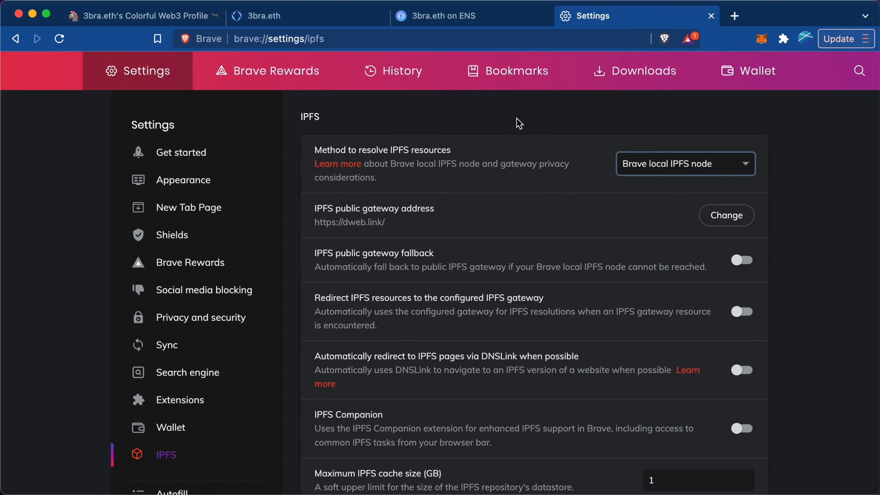